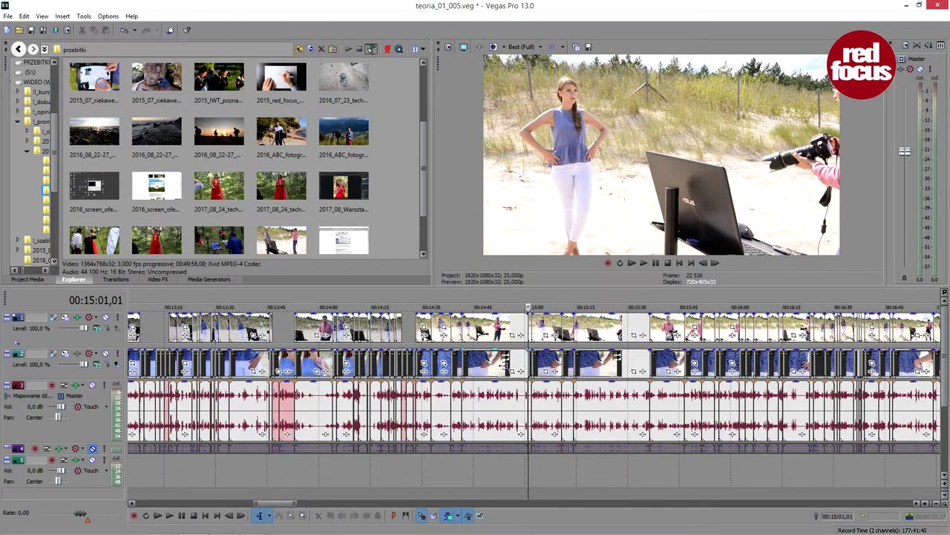
- Review the cutaway clips and NIE/TAK graphics on the timeline, checking frames around 00:10:00 and 00:11:57
{"action": "scroll", "coordinate": [504, 365], "scroll_direction": "down", "scroll_amount": 4}
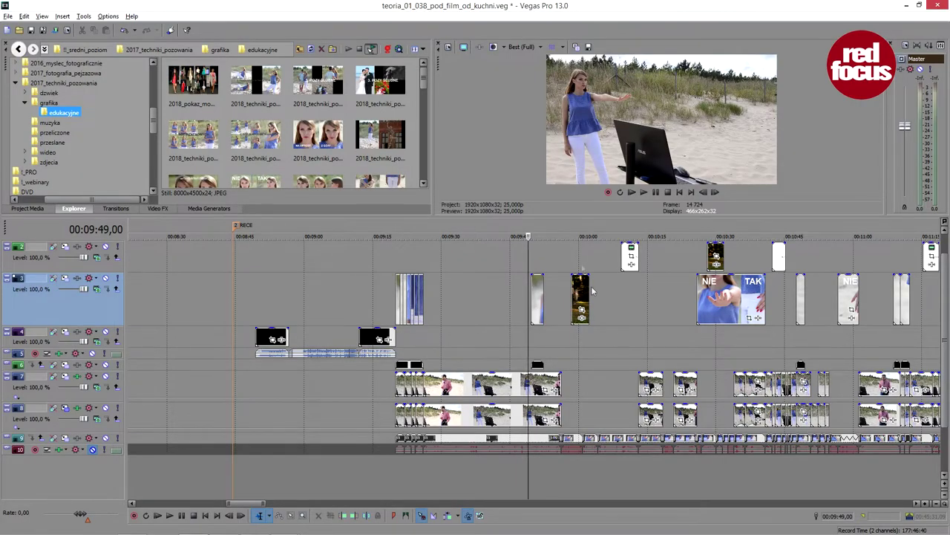
{"action": "left_click", "coordinate": [583, 265]}
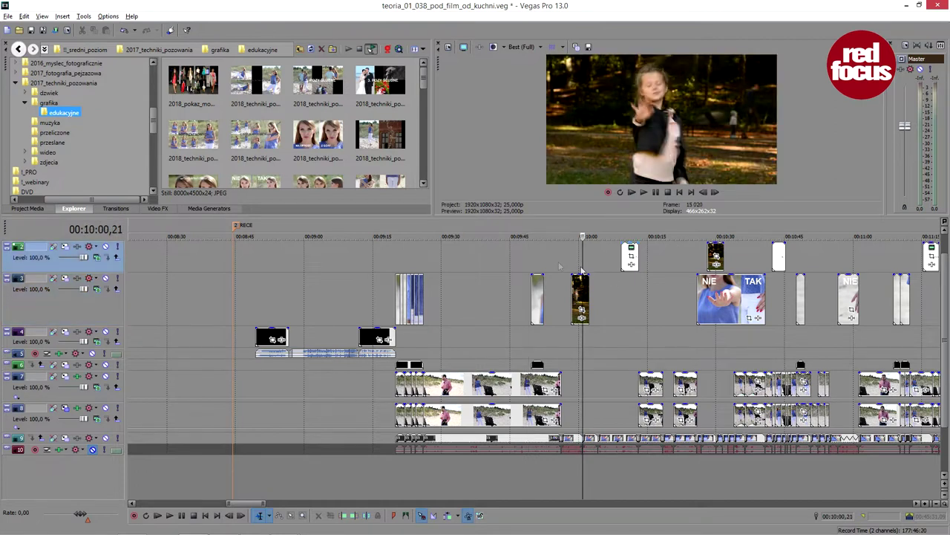
{"action": "left_click", "coordinate": [572, 264]}
{"action": "scroll", "coordinate": [723, 243], "scroll_direction": "right", "scroll_amount": 3}
{"action": "key", "text": "Right"}
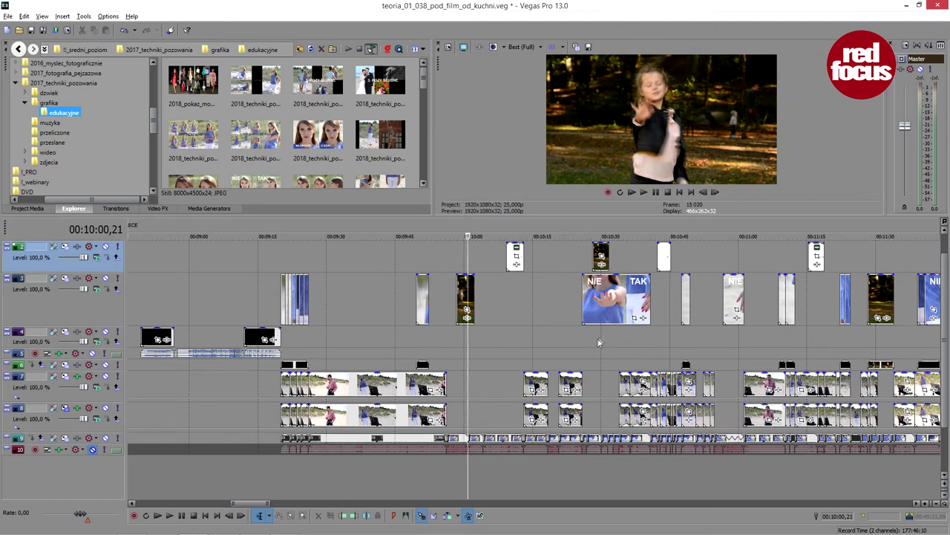
{"action": "left_click", "coordinate": [598, 343]}
{"action": "left_click", "coordinate": [878, 343]}
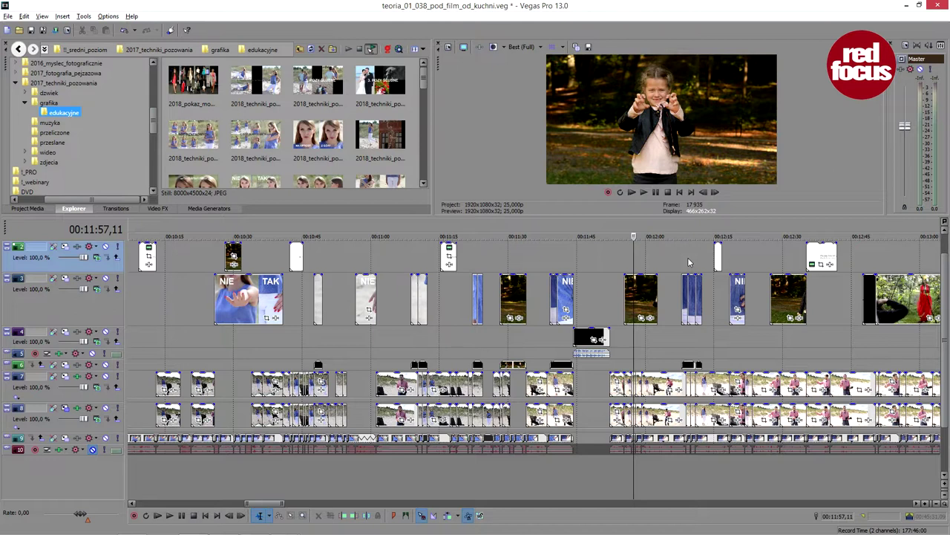
{"action": "scroll", "coordinate": [666, 295], "scroll_direction": "right", "scroll_amount": 3}
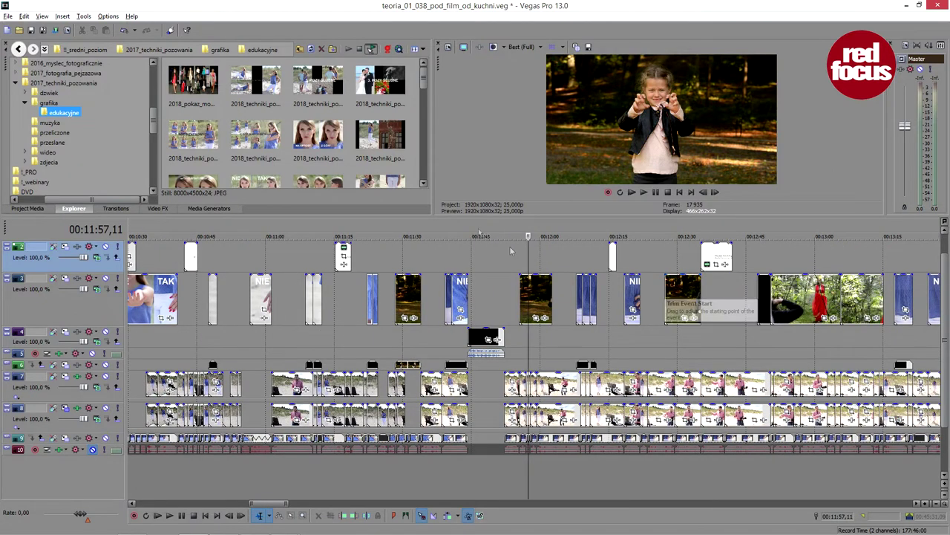
- Open the project's wideo\przebitki folder, switch to Total Commander and look through the footage clips on drive p
{"action": "left_click", "coordinate": [61, 161]}
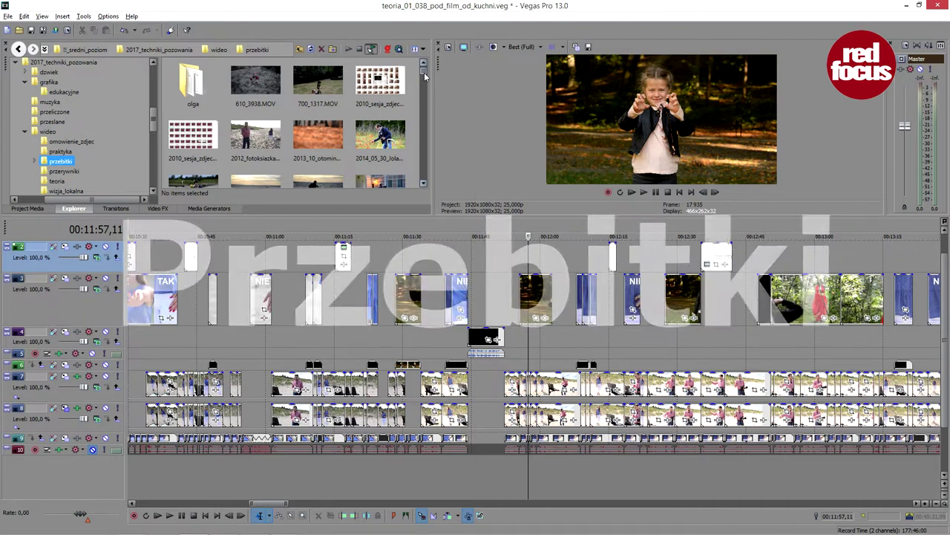
{"action": "scroll", "coordinate": [425, 74], "scroll_direction": "down", "scroll_amount": 1}
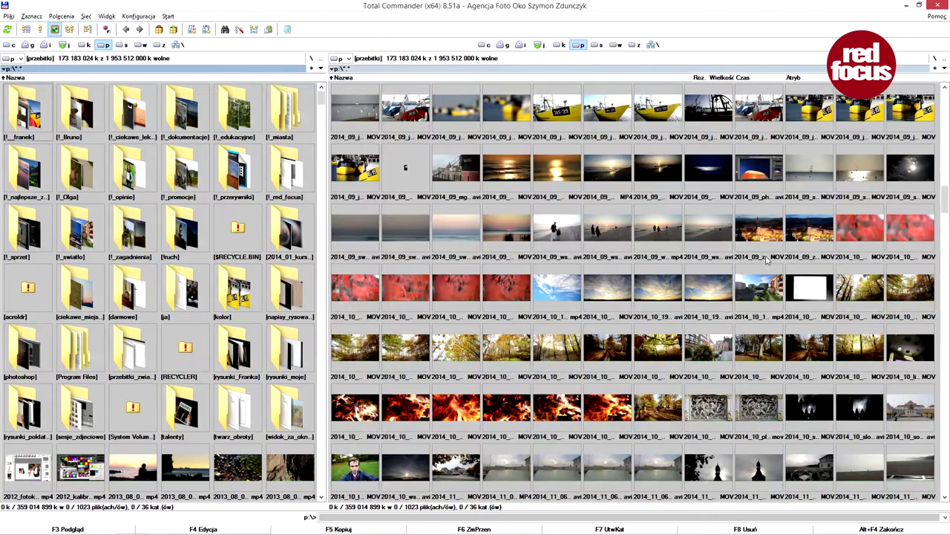
{"action": "scroll", "coordinate": [768, 260], "scroll_direction": "down", "scroll_amount": 15}
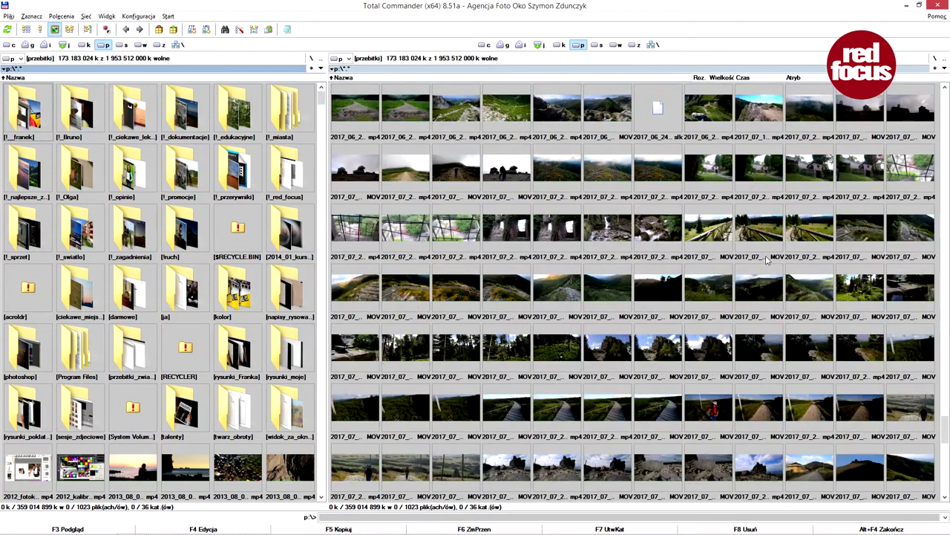
{"action": "scroll", "coordinate": [769, 259], "scroll_direction": "down", "scroll_amount": 5}
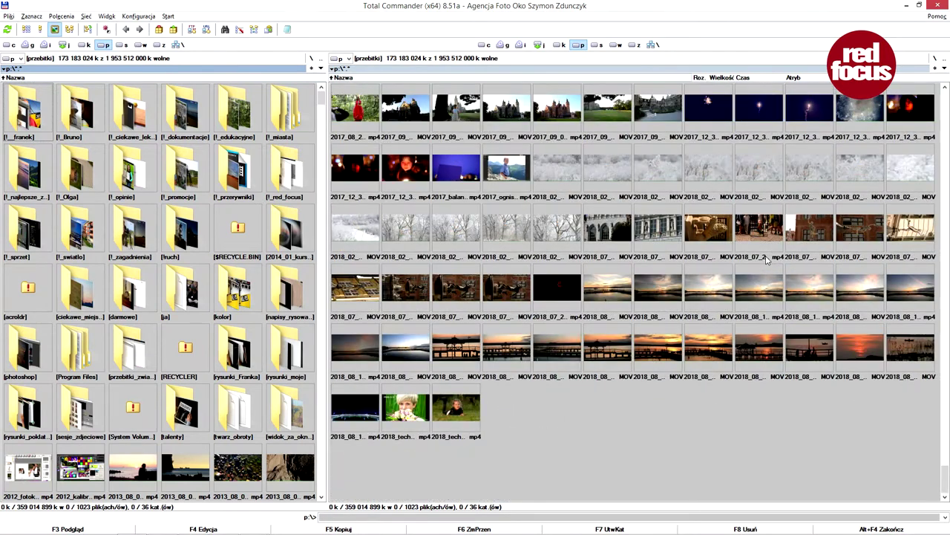
- View the contents of the !_ciekawe_lekcje folder in one panel and !_przerywniki in the other, resizing the panels for each
{"action": "double_click", "coordinate": [119, 123]}
{"action": "left_click_drag", "start_coordinate": [322, 182], "coordinate": [665, 349]}
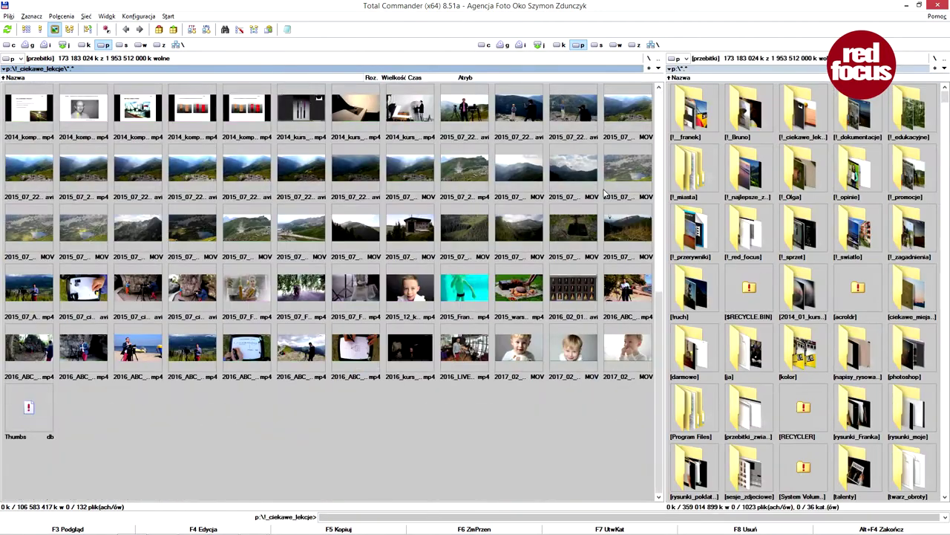
{"action": "double_click", "coordinate": [690, 231]}
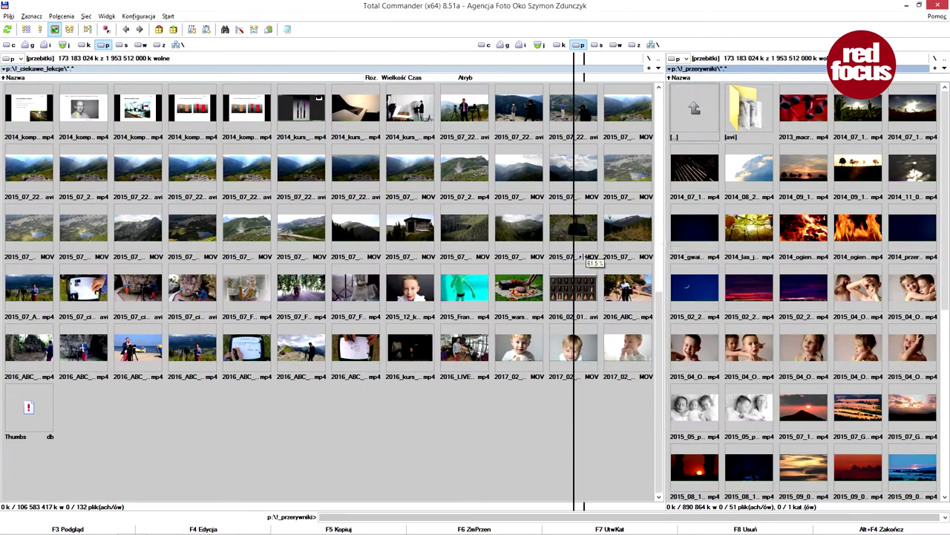
{"action": "left_click_drag", "start_coordinate": [663, 334], "coordinate": [189, 334]}
- Return to the root of drive p and look inside several subfolders, including the one with hand-drawn captions
{"action": "double_click", "coordinate": [219, 112]}
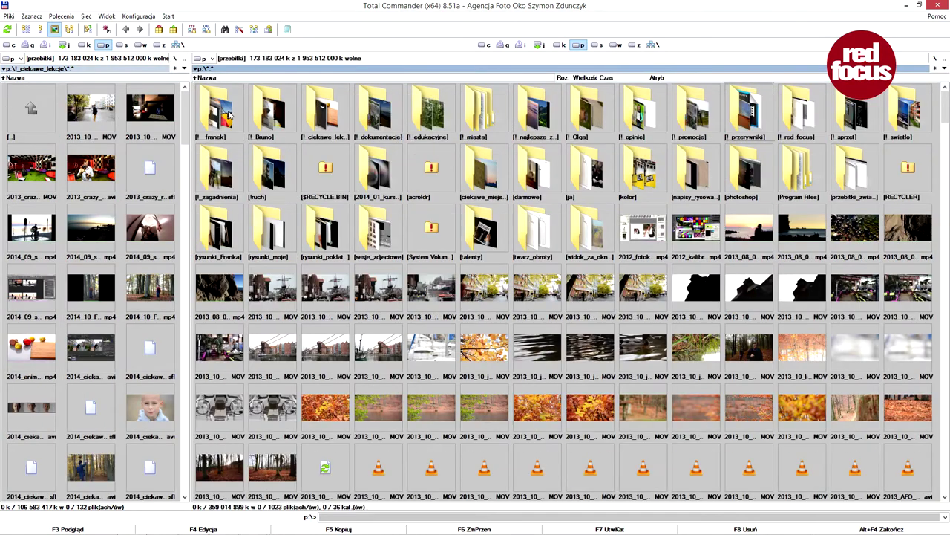
{"action": "double_click", "coordinate": [230, 115]}
{"action": "double_click", "coordinate": [220, 112]}
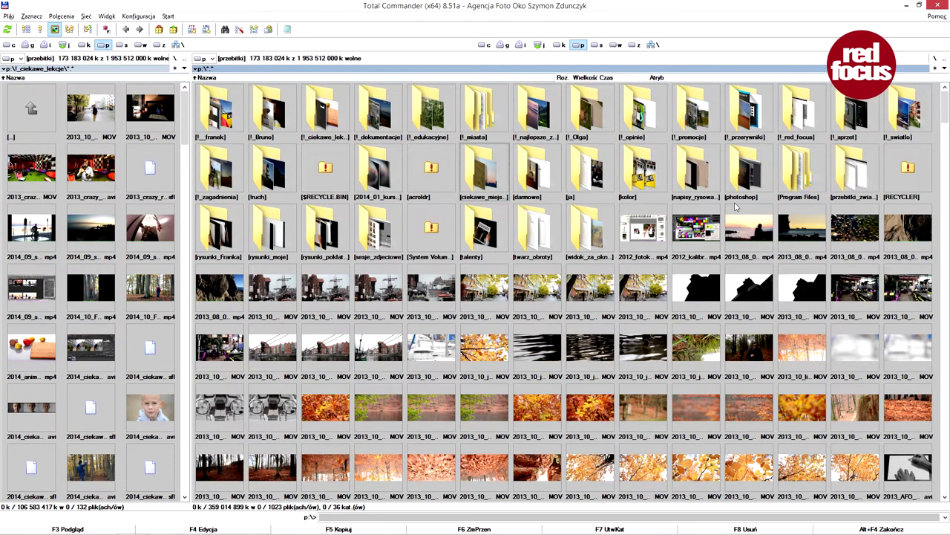
{"action": "double_click", "coordinate": [684, 178]}
{"action": "key", "text": "BackSpace"}
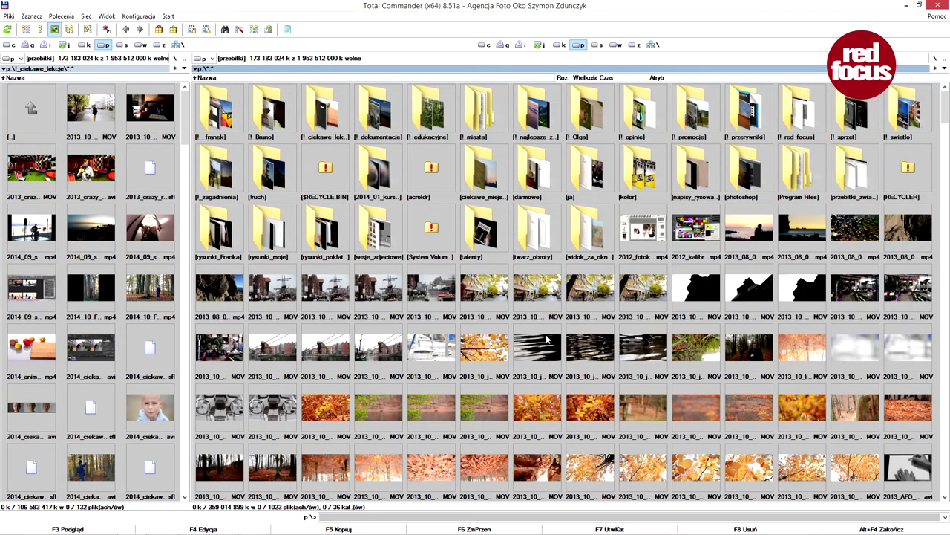
- Look inside the !_dokumentacje folder and return to the root of drive p
{"action": "key", "text": "Up"}
{"action": "key", "text": "Left"}
{"action": "key", "text": "Left"}
{"action": "key", "text": "Left"}
{"action": "key", "text": "Left"}
{"action": "key", "text": "Left"}
{"action": "key", "text": "Left"}
{"action": "key", "text": "Return"}
{"action": "double_click", "coordinate": [214, 109]}
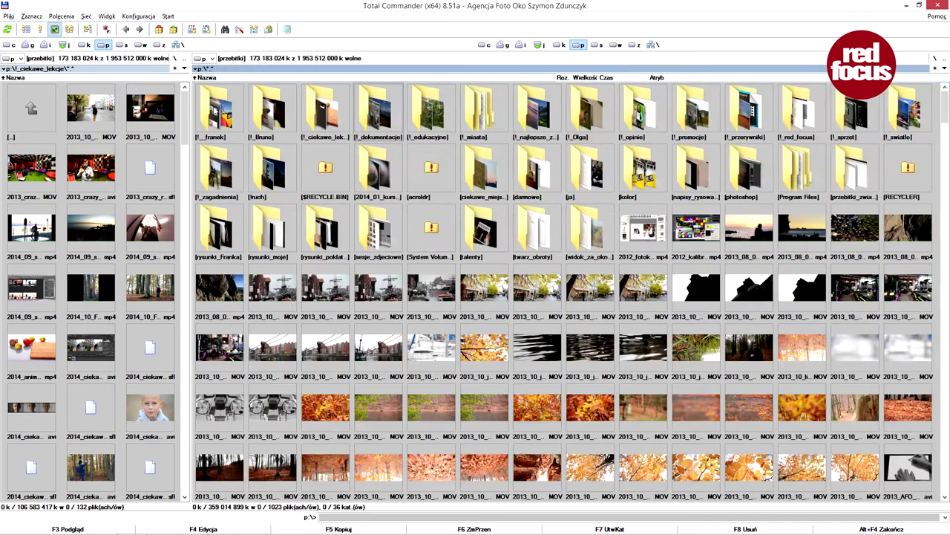
- Browse the !_swiatlo folder and the folders of drawings (rysunki) on drive p
{"action": "double_click", "coordinate": [895, 119]}
{"action": "double_click", "coordinate": [284, 112]}
{"action": "double_click", "coordinate": [217, 109]}
{"action": "double_click", "coordinate": [217, 109]}
{"action": "double_click", "coordinate": [326, 230]}
{"action": "key", "text": "BackSpace"}
{"action": "double_click", "coordinate": [249, 238]}
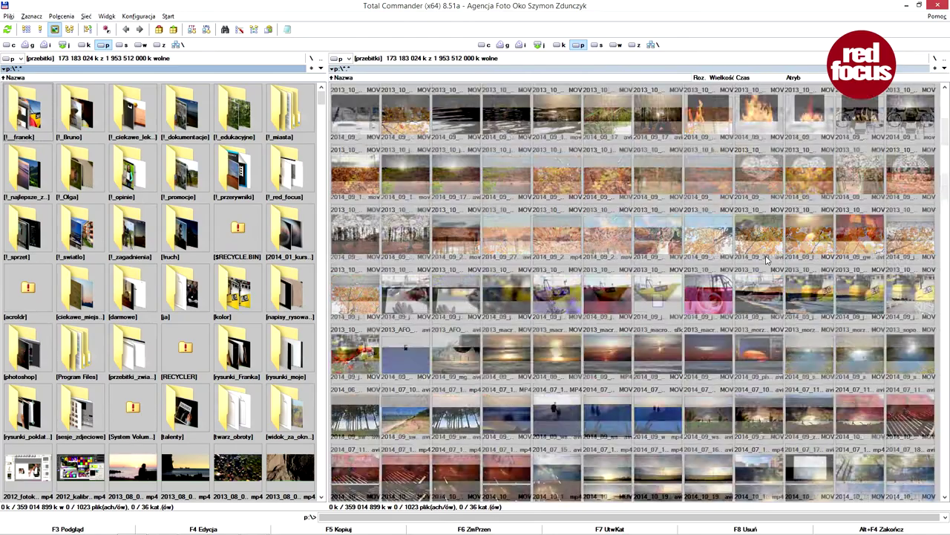
- Look through the dated cutaway clips from 2013 to 2018 stored loose in the root of drive p
{"action": "scroll", "coordinate": [769, 260], "scroll_direction": "down", "scroll_amount": 15}
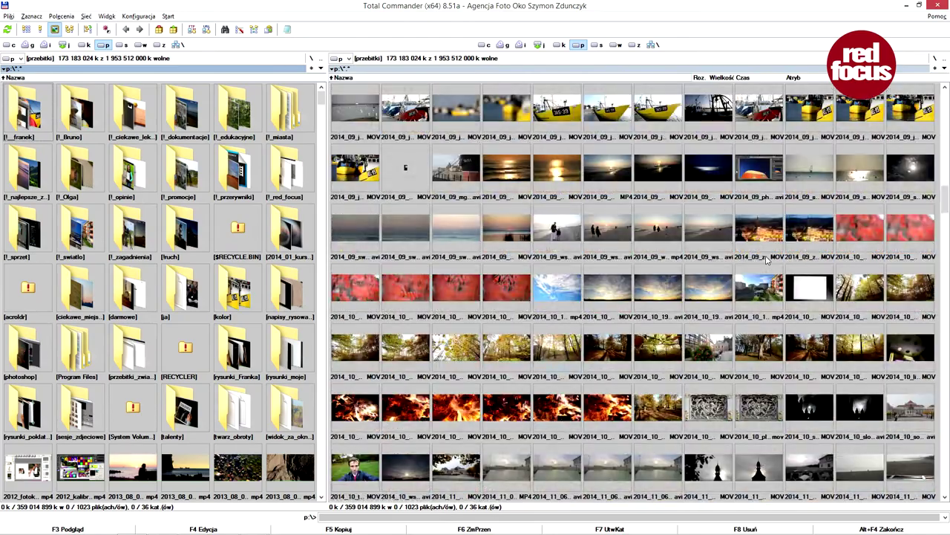
{"action": "scroll", "coordinate": [768, 260], "scroll_direction": "down", "scroll_amount": 10}
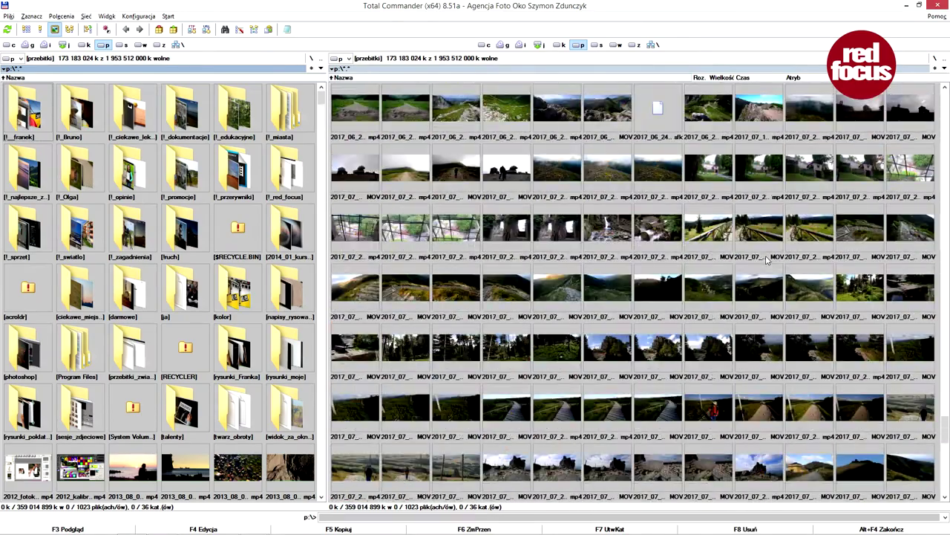
{"action": "scroll", "coordinate": [768, 260], "scroll_direction": "down", "scroll_amount": 10}
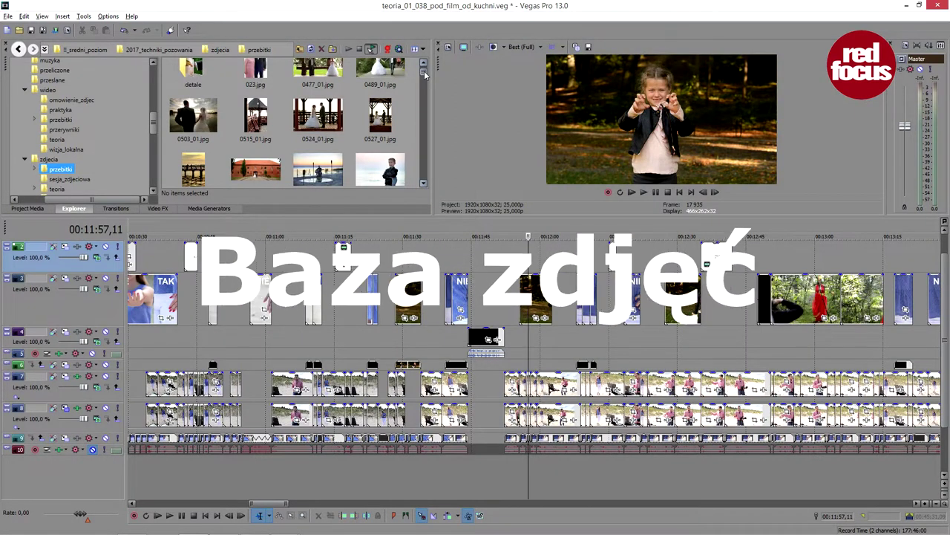
- Browse the project's przebitki photos, and in Total Commander show the 2013_10_19 wedding session's jpg folder from baza_wiedzy\!_sluby as thumbnails
{"action": "left_click_drag", "start_coordinate": [424, 75], "coordinate": [425, 92]}
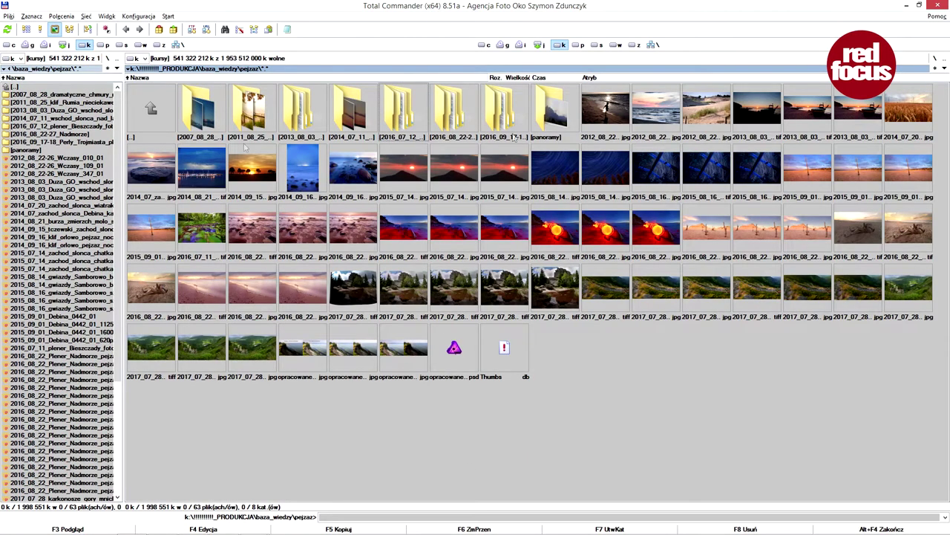
{"action": "double_click", "coordinate": [43, 87]}
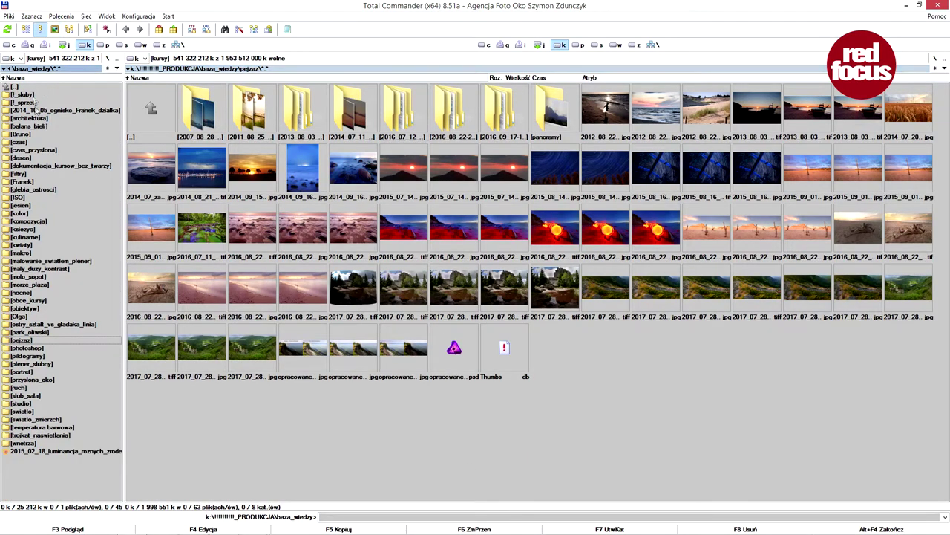
{"action": "double_click", "coordinate": [22, 95]}
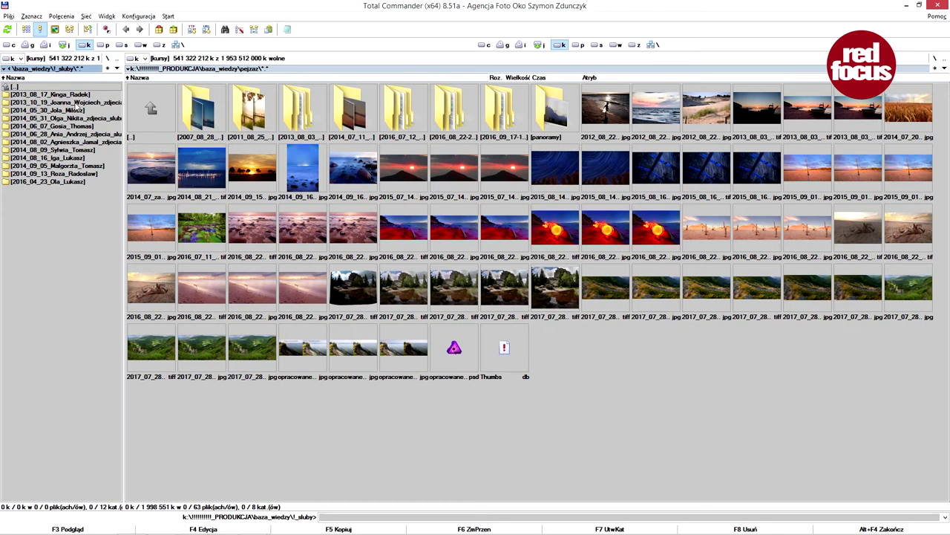
{"action": "double_click", "coordinate": [75, 103]}
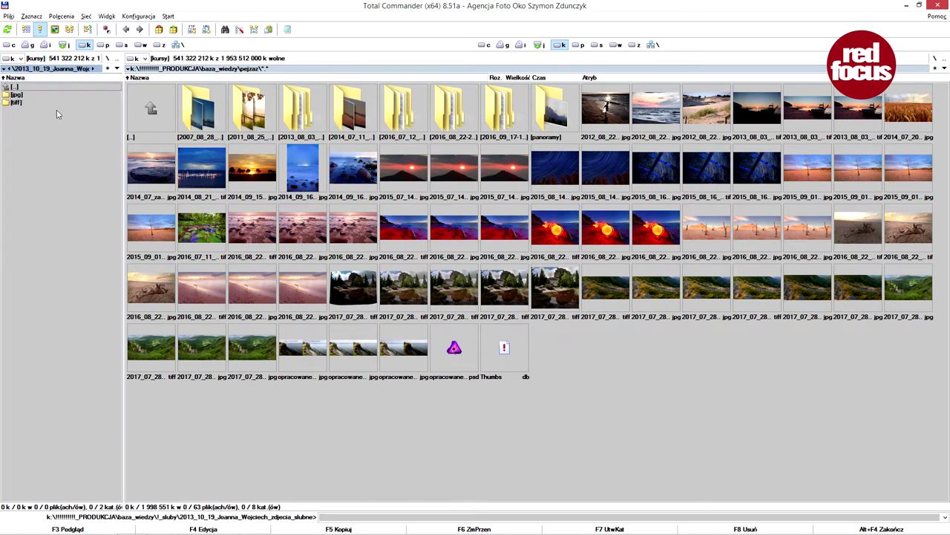
{"action": "double_click", "coordinate": [17, 95]}
{"action": "left_click", "coordinate": [181, 68]}
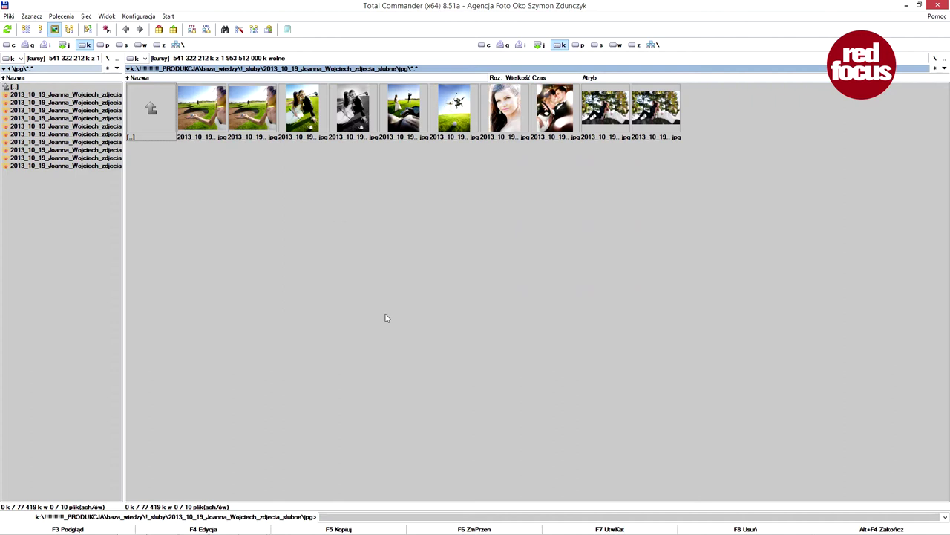
- Go back up to !_sluby and show the 2014_05_30 wedding session folder in the thumbnail panel
{"action": "double_click", "coordinate": [15, 87]}
{"action": "double_click", "coordinate": [15, 87]}
{"action": "double_click", "coordinate": [74, 103]}
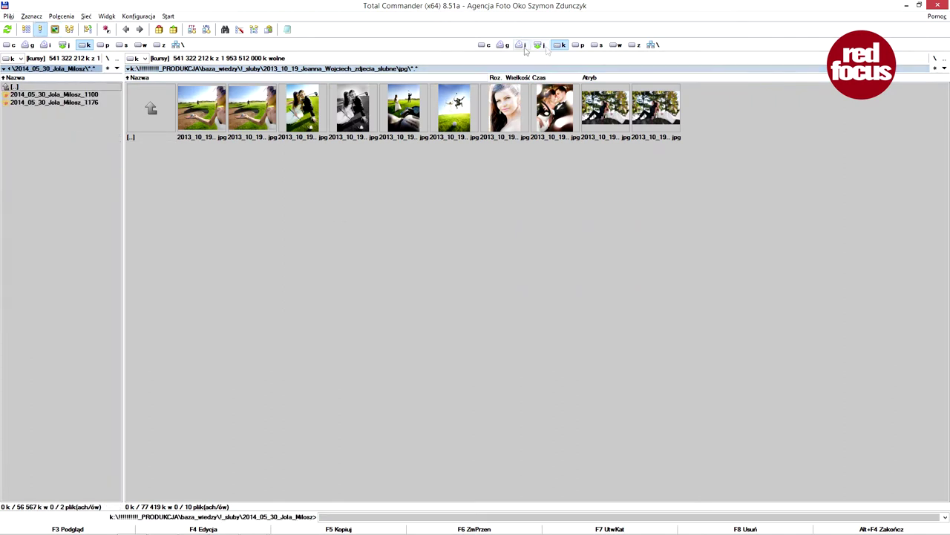
{"action": "key", "text": "ctrl+Right"}
- Open the 2014_05_31 wedding session folder and show its photos in the thumbnail panel
{"action": "double_click", "coordinate": [24, 88]}
{"action": "double_click", "coordinate": [95, 119]}
{"action": "key", "text": "ctrl+Right"}
- Return to baza_wiedzy and look through all equipment photos in the !_sprzet folder as thumbnails
{"action": "double_click", "coordinate": [40, 88]}
{"action": "double_click", "coordinate": [40, 87]}
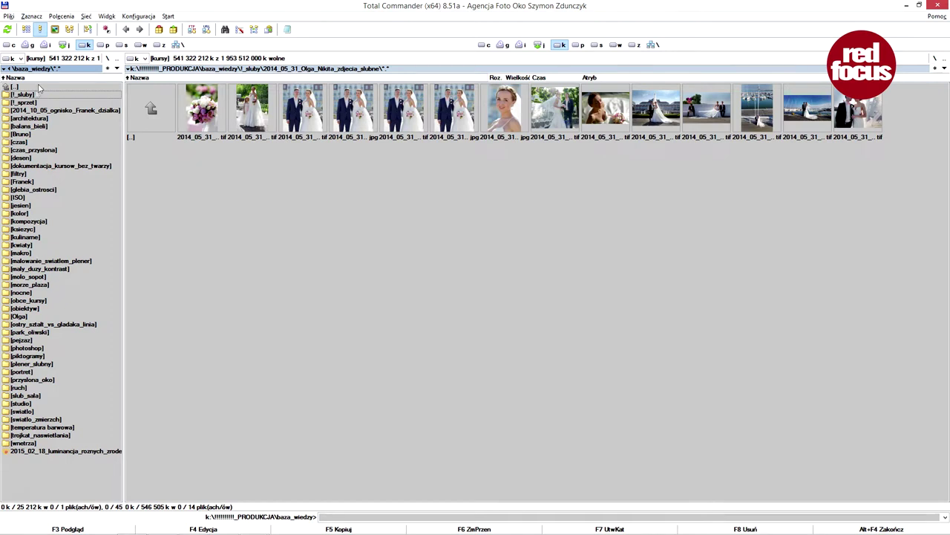
{"action": "double_click", "coordinate": [30, 102]}
{"action": "key", "text": "ctrl+Right"}
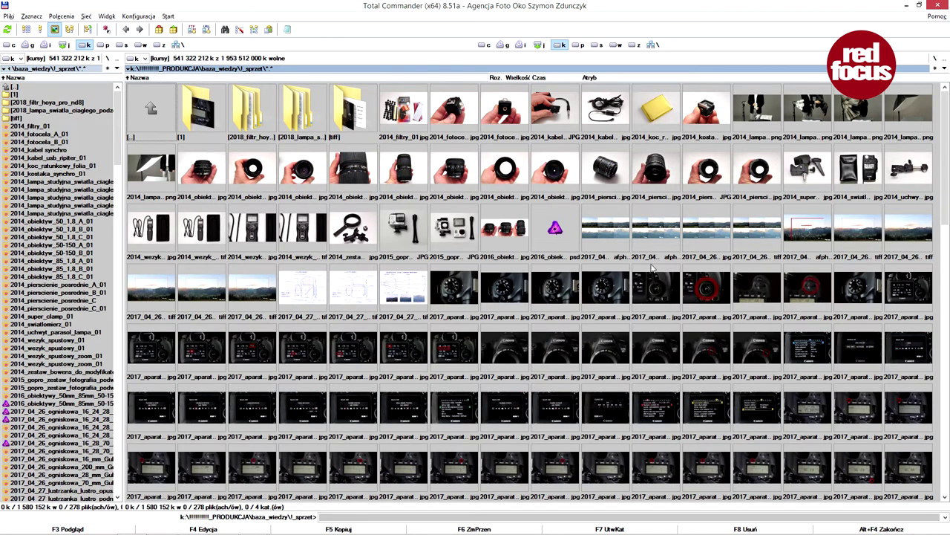
{"action": "scroll", "coordinate": [652, 267], "scroll_direction": "down", "scroll_amount": 5}
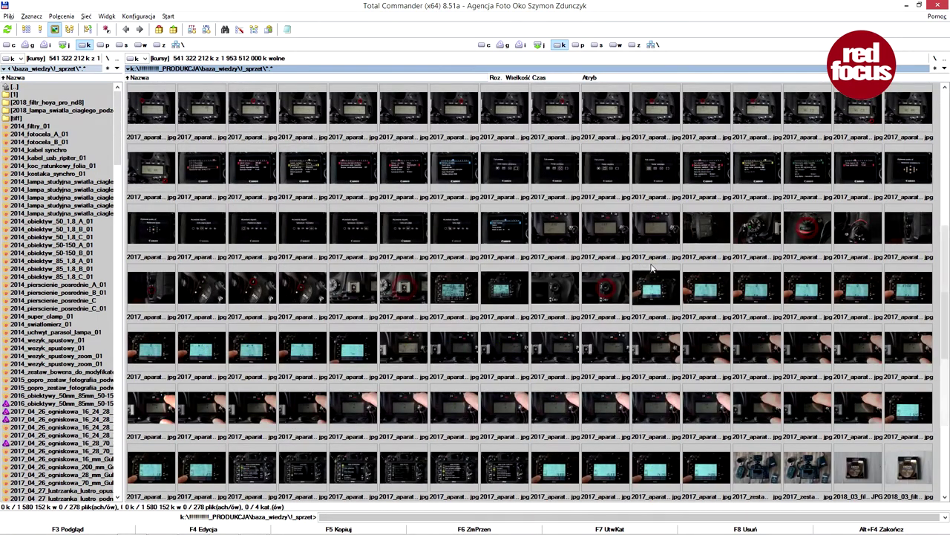
{"action": "scroll", "coordinate": [652, 268], "scroll_direction": "down", "scroll_amount": 5}
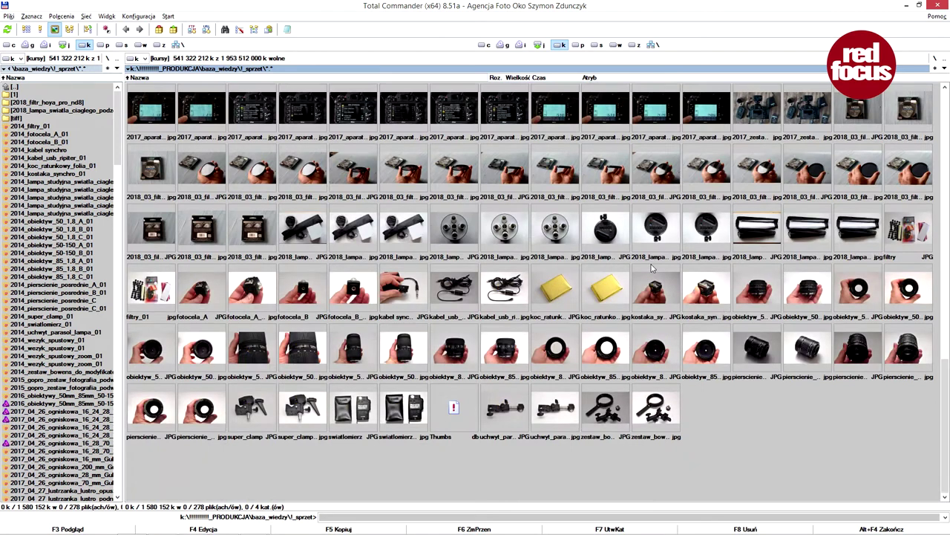
{"action": "double_click", "coordinate": [26, 86]}
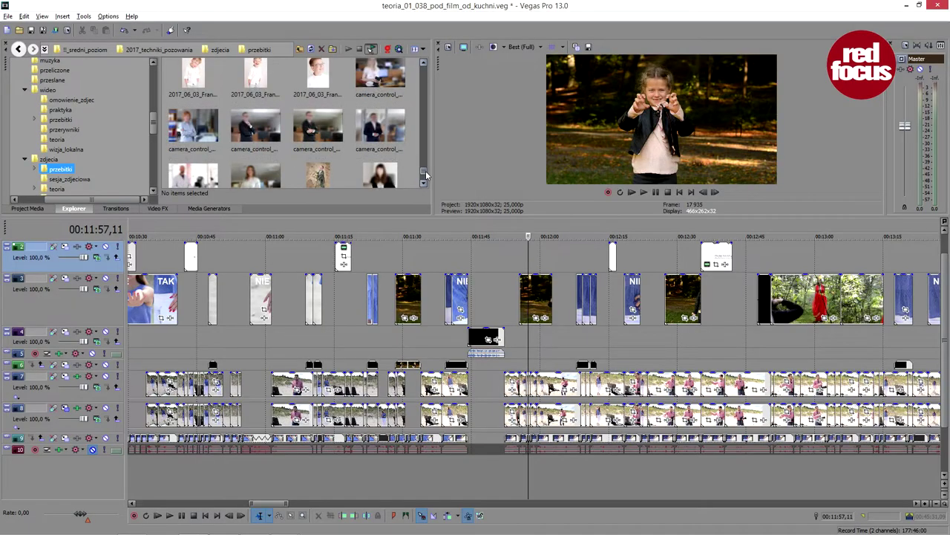
- Review the project's przebitki photos and the timeline's NIE/TAK comparisons and hand close-ups, and switch to Total Commander
{"action": "scroll", "coordinate": [426, 174], "scroll_direction": "down", "scroll_amount": 3}
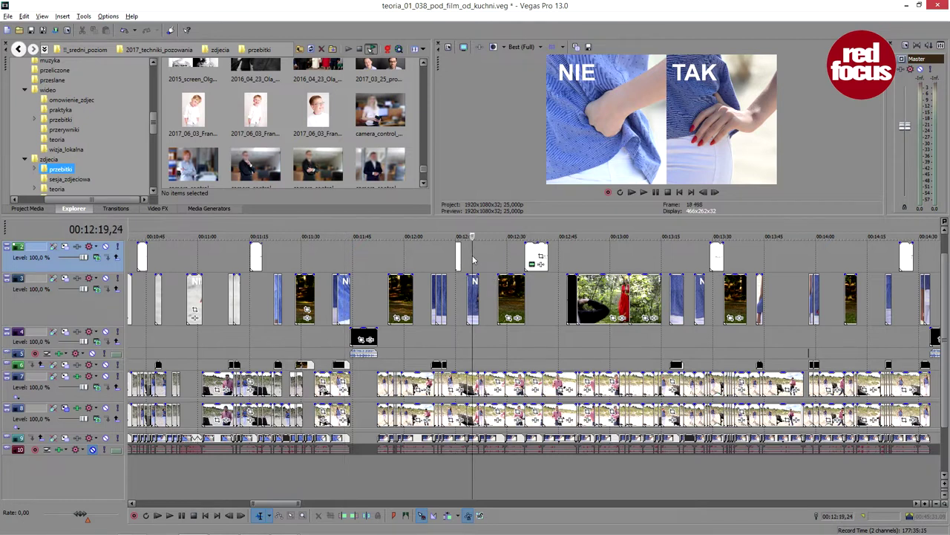
{"action": "left_click", "coordinate": [472, 256]}
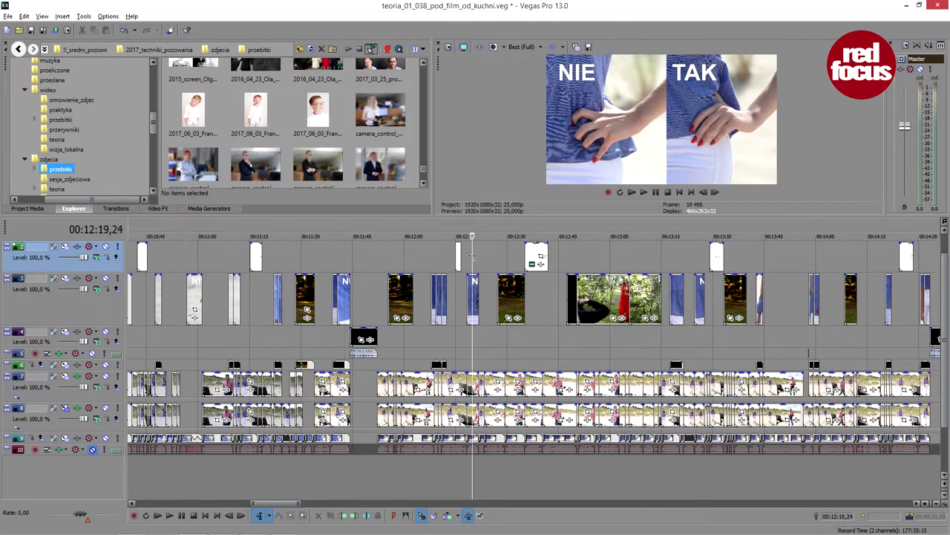
{"action": "left_click", "coordinate": [703, 257]}
{"action": "left_click", "coordinate": [674, 258]}
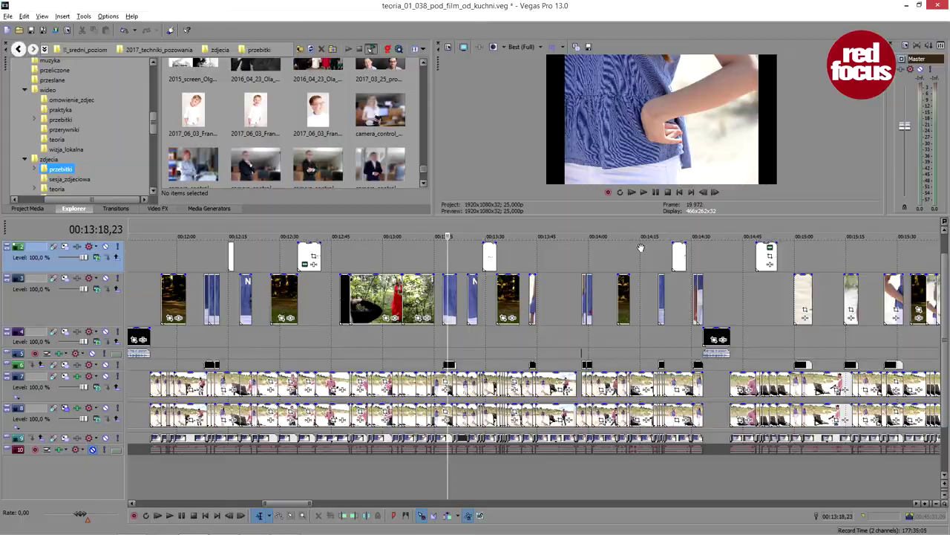
{"action": "key", "text": "ctrl+Right"}
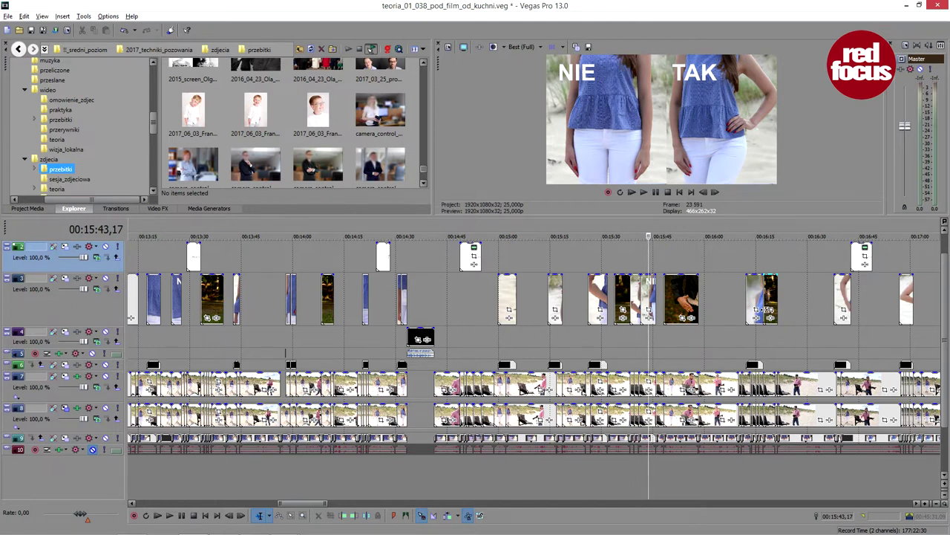
{"action": "key", "text": "alt+Tab"}
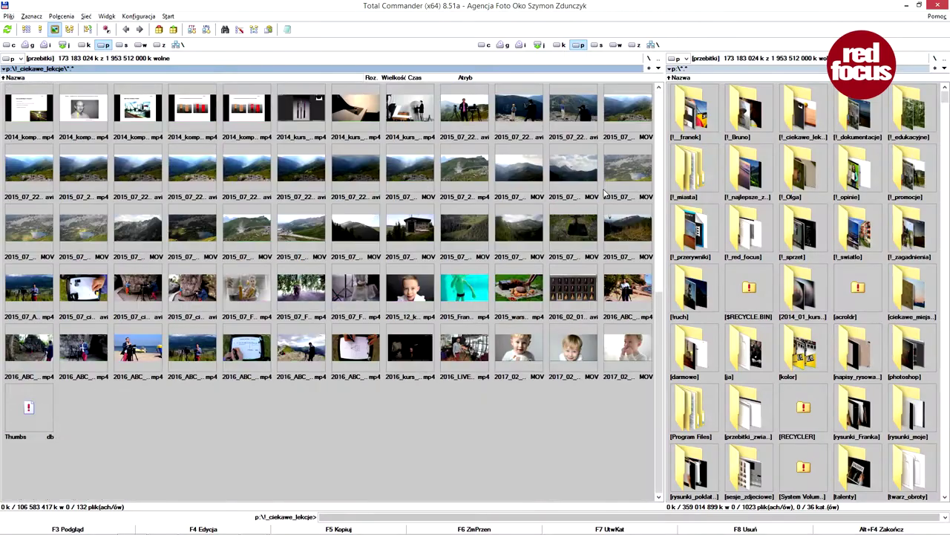
- Show the !_przerywniki clips in a widened folder panel, then view the ciekawe_miejsca folder and return to the p: drive root
{"action": "double_click", "coordinate": [694, 234]}
{"action": "left_click_drag", "start_coordinate": [665, 297], "coordinate": [190, 297]}
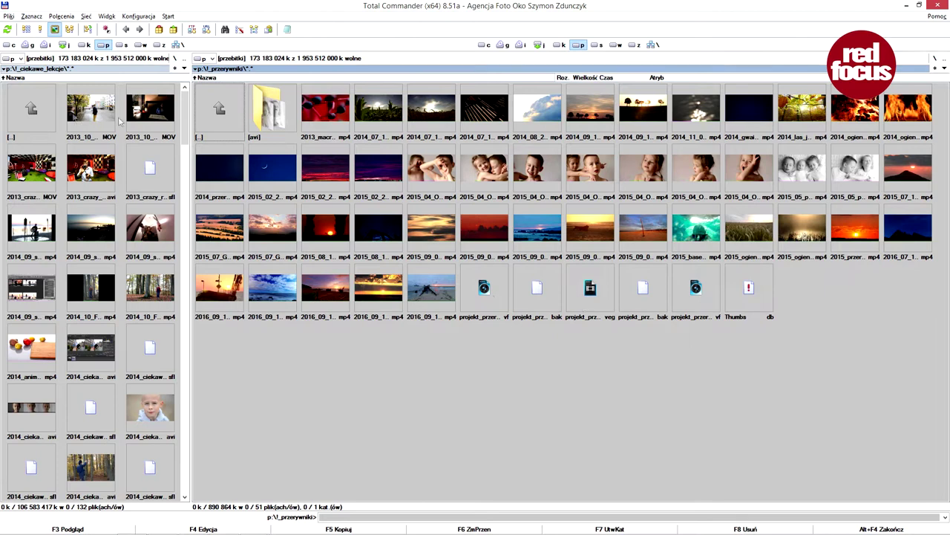
{"action": "double_click", "coordinate": [227, 113]}
{"action": "double_click", "coordinate": [486, 170]}
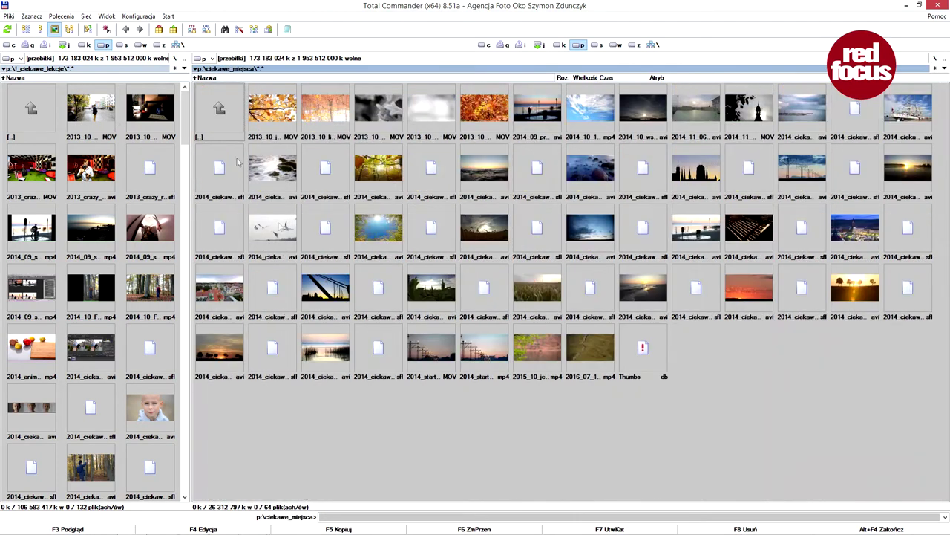
{"action": "key", "text": "BackSpace"}
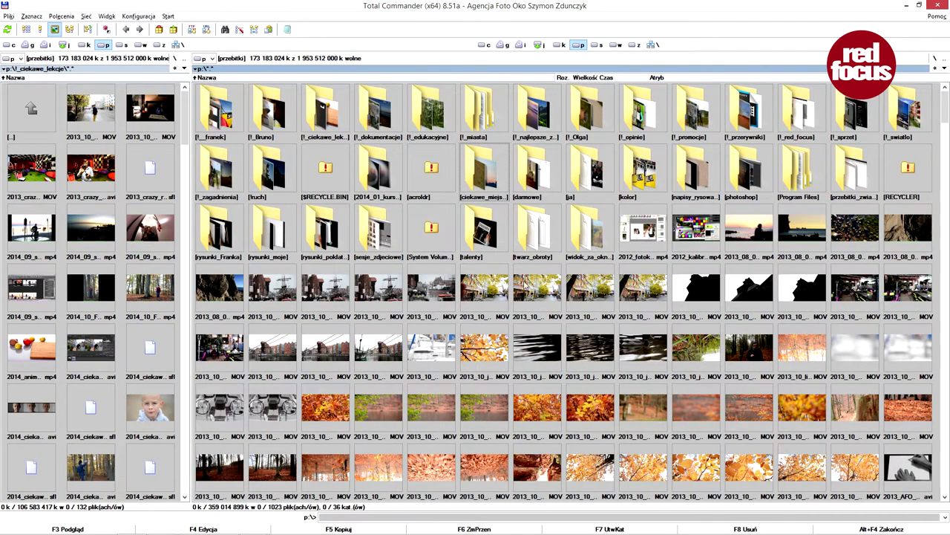
- Look through the napisy_rysowane and !_dokumentacje clip folders and return to the p: drive root
{"action": "double_click", "coordinate": [686, 177]}
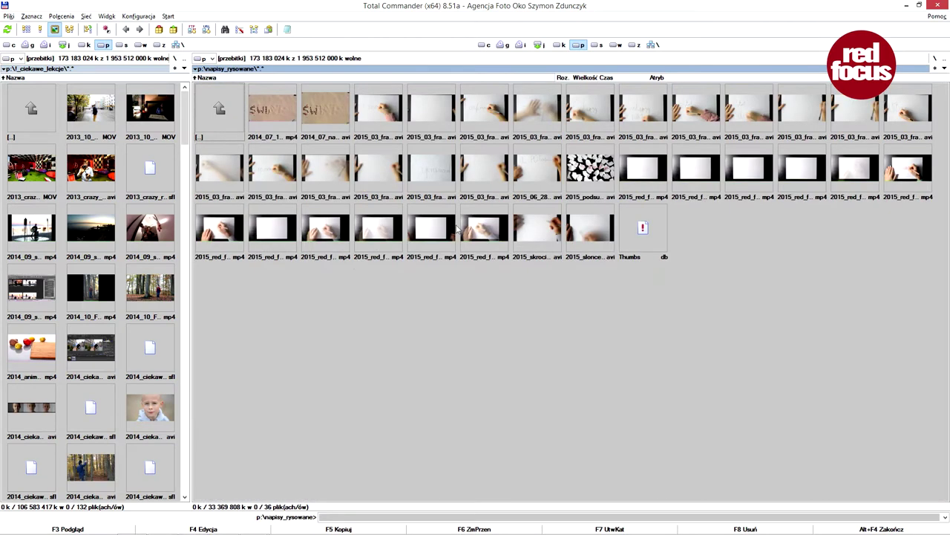
{"action": "double_click", "coordinate": [222, 110]}
{"action": "double_click", "coordinate": [378, 111]}
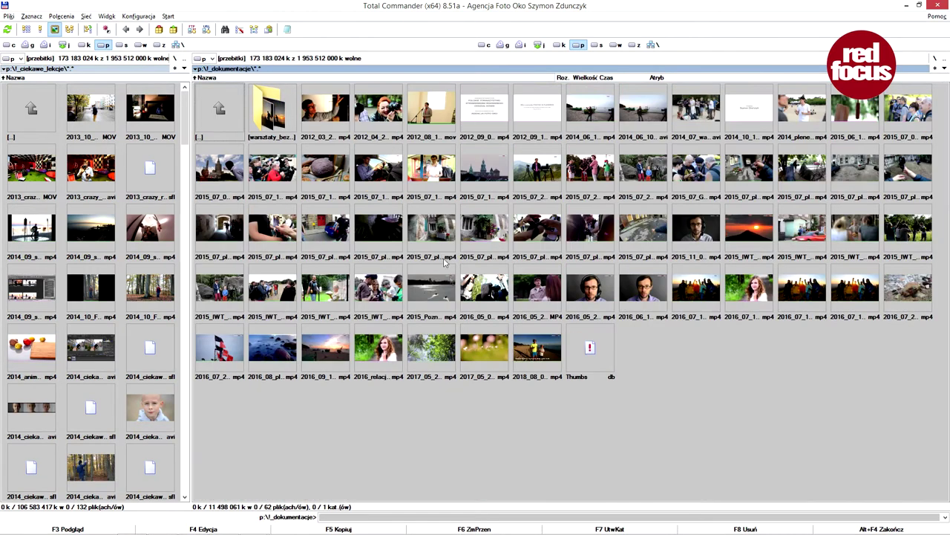
{"action": "double_click", "coordinate": [214, 110]}
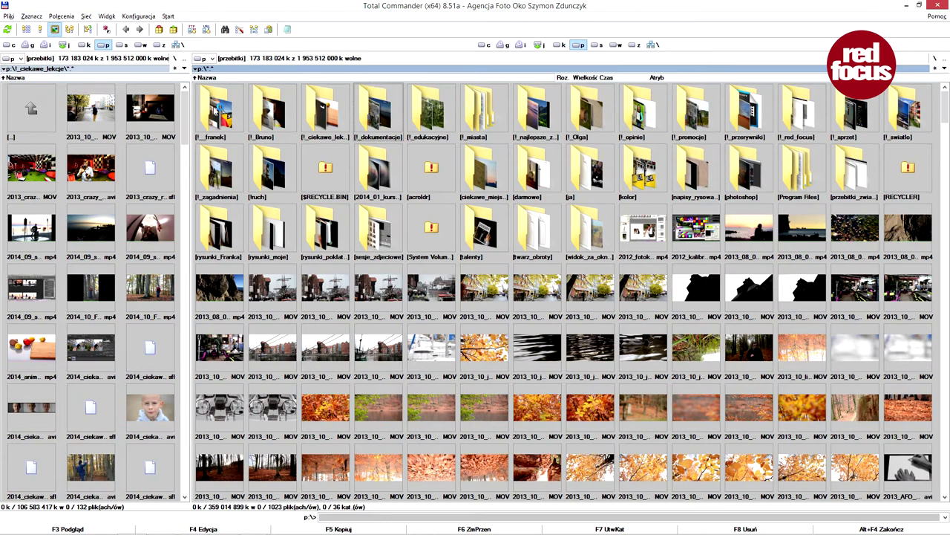
- Look into the !_swiatlo folder and its maly_kontrast subfolder, then go back to the p: drive root
{"action": "double_click", "coordinate": [918, 128]}
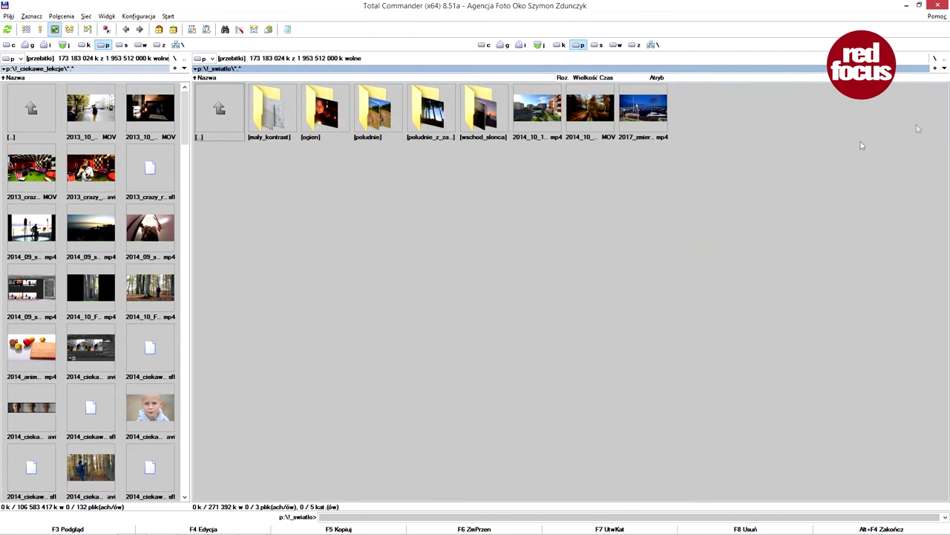
{"action": "double_click", "coordinate": [286, 108]}
{"action": "double_click", "coordinate": [217, 108]}
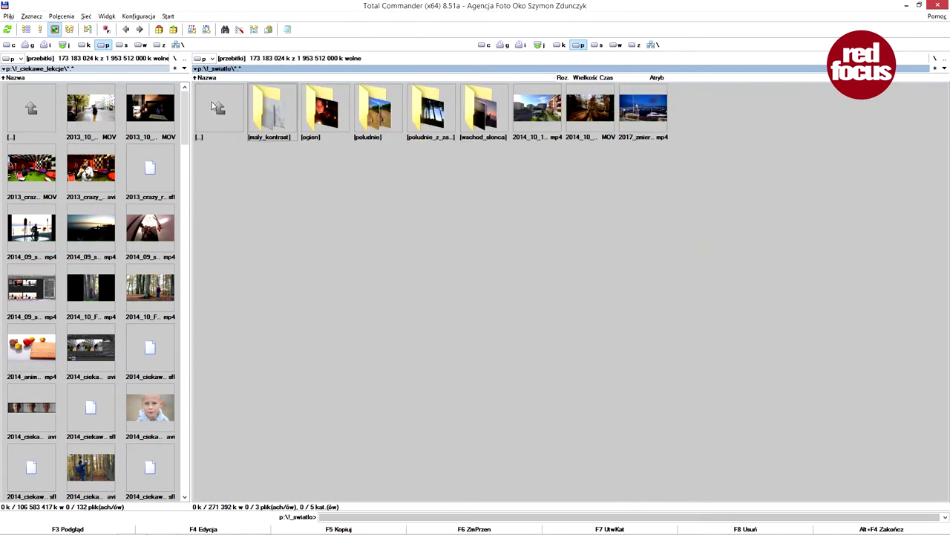
{"action": "double_click", "coordinate": [218, 108]}
- Look into the rysunki_poklat... folder, return to the drive root and open the rysunki_Franka folder
{"action": "double_click", "coordinate": [321, 237]}
{"action": "key", "text": "BackSpace"}
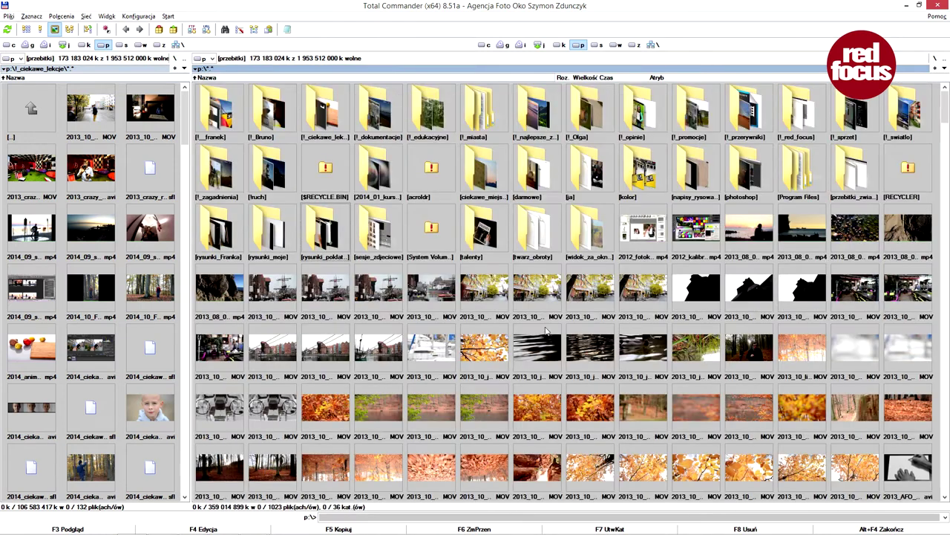
{"action": "double_click", "coordinate": [236, 241]}
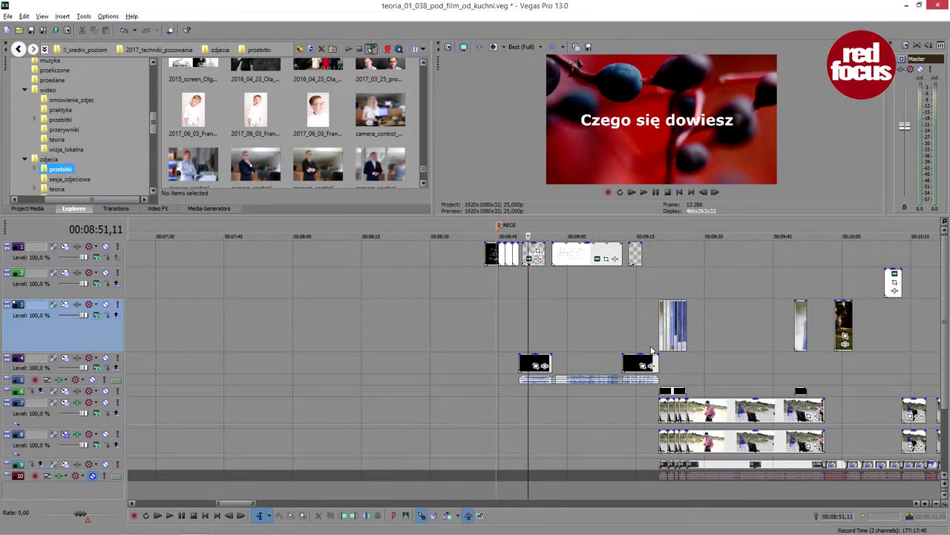
- Preview the Ręce title and the "Czego się dowiesz?" part of the Vegas Pro timeline near the RECE marker
{"action": "left_click", "coordinate": [636, 296]}
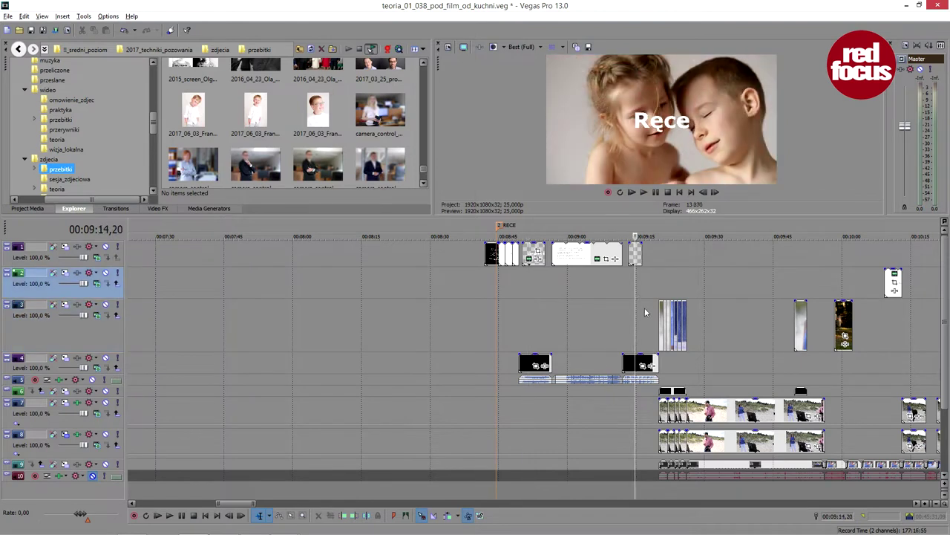
{"action": "scroll", "coordinate": [645, 307], "scroll_direction": "down", "scroll_amount": 3}
{"action": "left_click", "coordinate": [880, 342]}
{"action": "scroll", "coordinate": [708, 330], "scroll_direction": "up", "scroll_amount": 5}
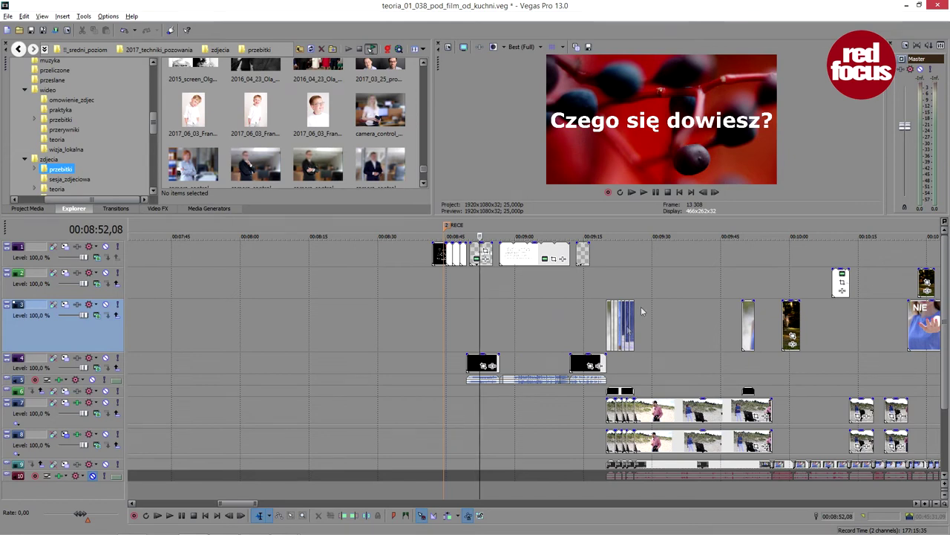
{"action": "left_click", "coordinate": [518, 297]}
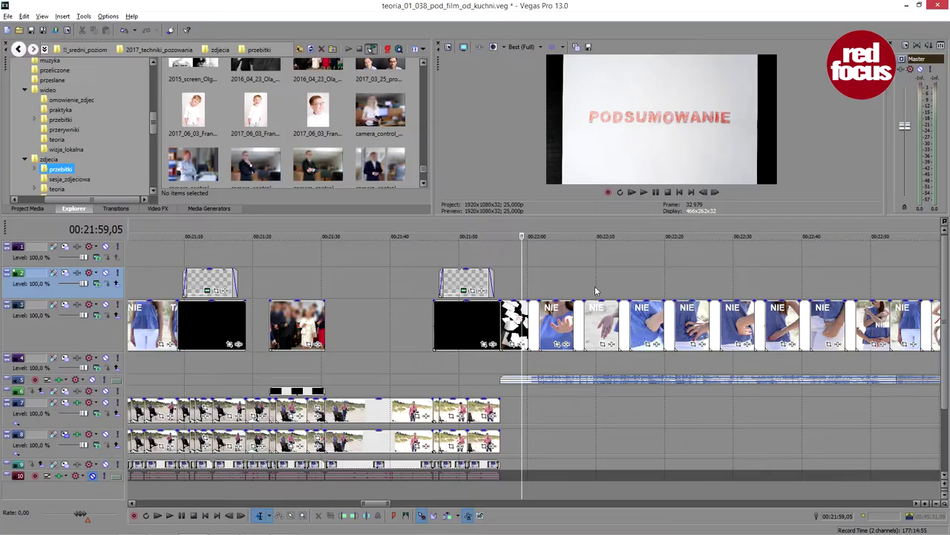
- Play the PODSUMOWANIE summary with its NIE clips and check the "Praca domowa" section that follows it
{"action": "scroll", "coordinate": [440, 304], "scroll_direction": "down", "scroll_amount": 2}
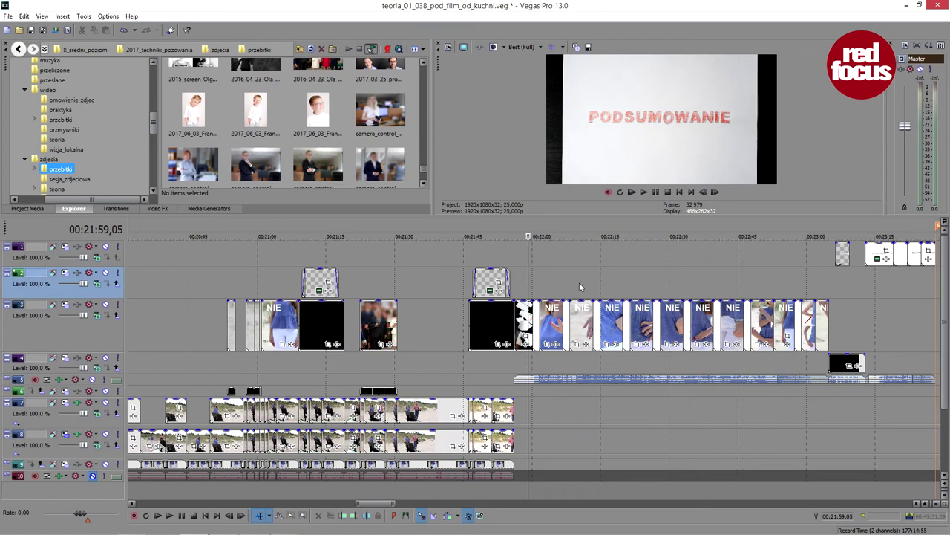
{"action": "left_click", "coordinate": [547, 280]}
{"action": "key", "text": "space"}
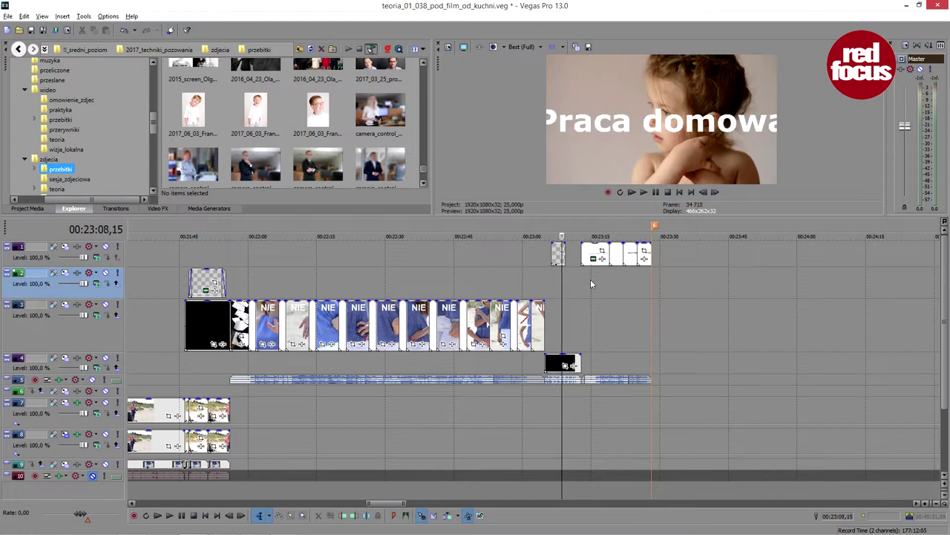
{"action": "left_click", "coordinate": [590, 279]}
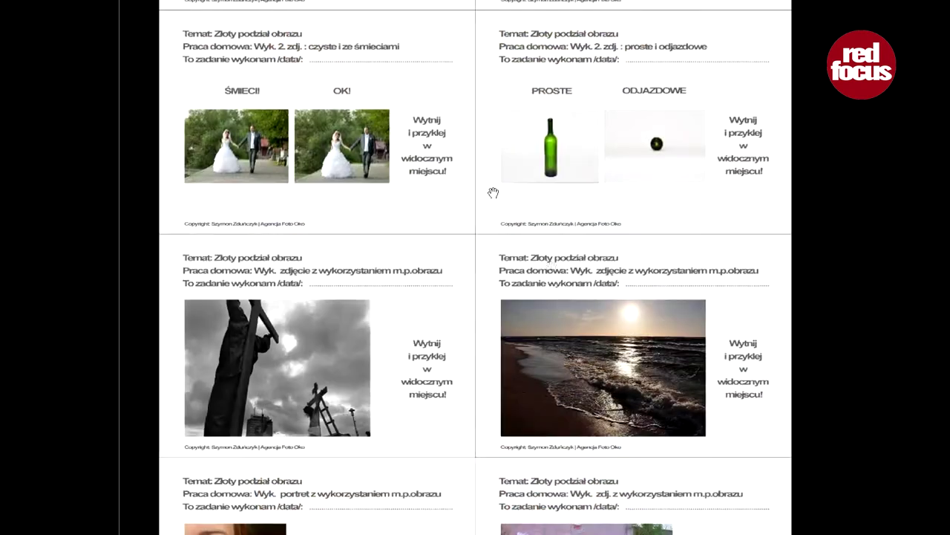
- Examine all the cut-out homework cards on the "Złoty podział obrazu" sheet, both close up and as a whole page
{"action": "scroll", "coordinate": [493, 193], "scroll_direction": "up", "scroll_amount": 3}
{"action": "scroll", "coordinate": [537, 144], "scroll_direction": "down", "scroll_amount": 3}
{"action": "scroll", "coordinate": [537, 145], "scroll_direction": "down", "scroll_amount": 4}
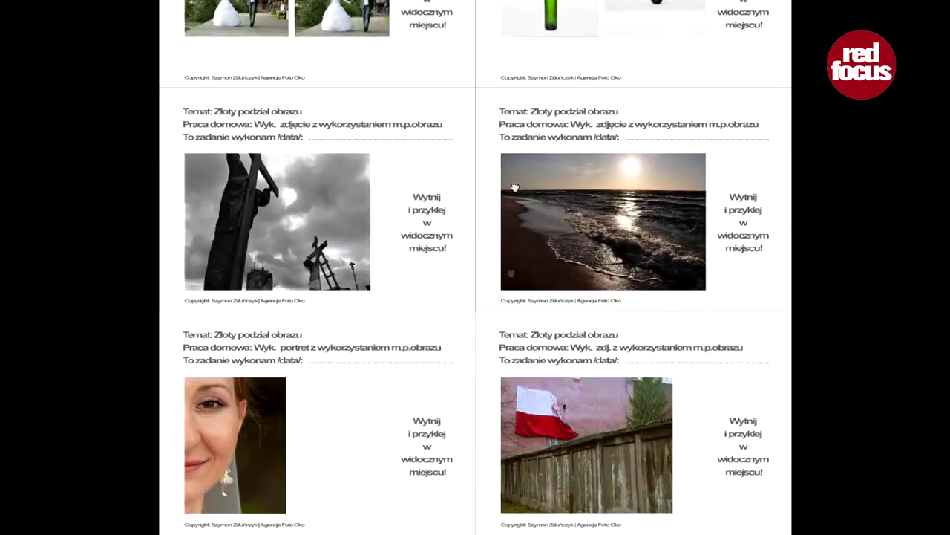
{"action": "scroll", "coordinate": [531, 138], "scroll_direction": "up", "scroll_amount": 5}
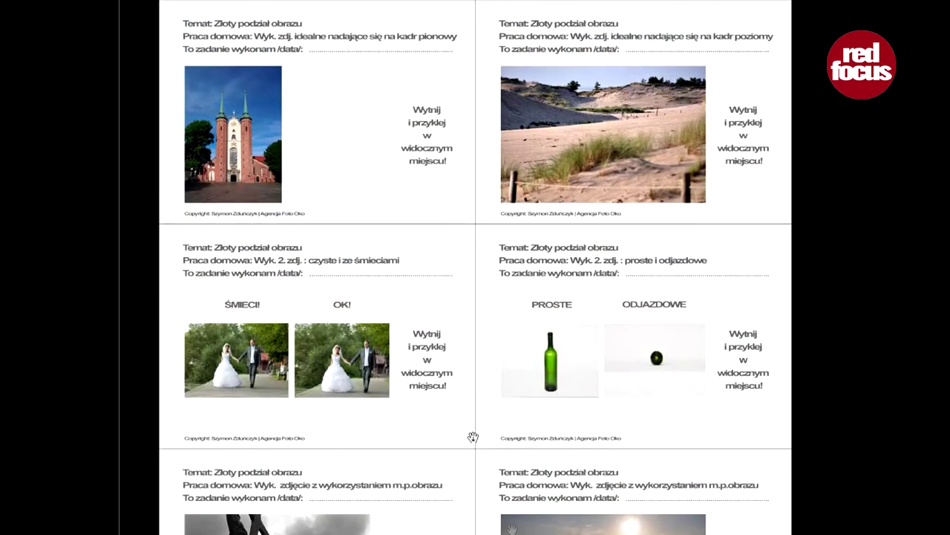
{"action": "key", "text": "ctrl+0"}
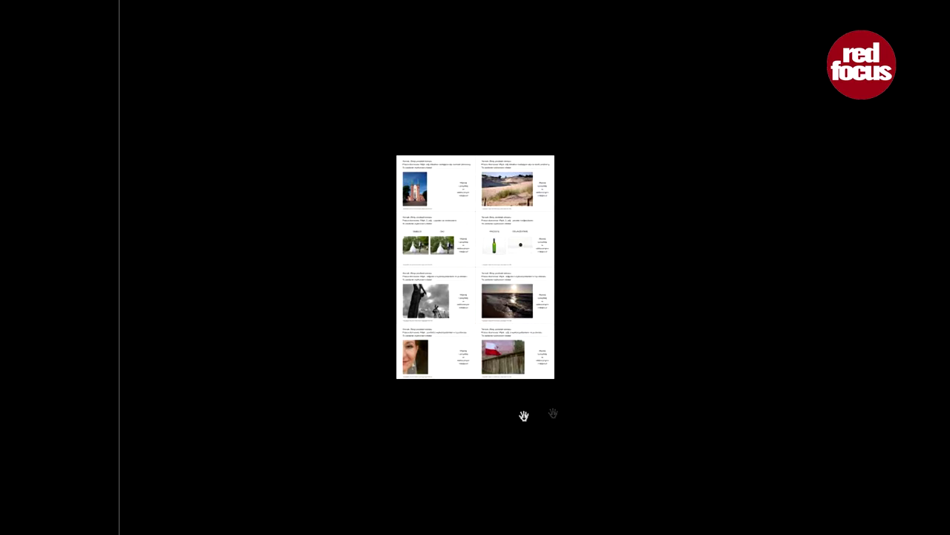
{"action": "key", "text": "ctrl+2"}
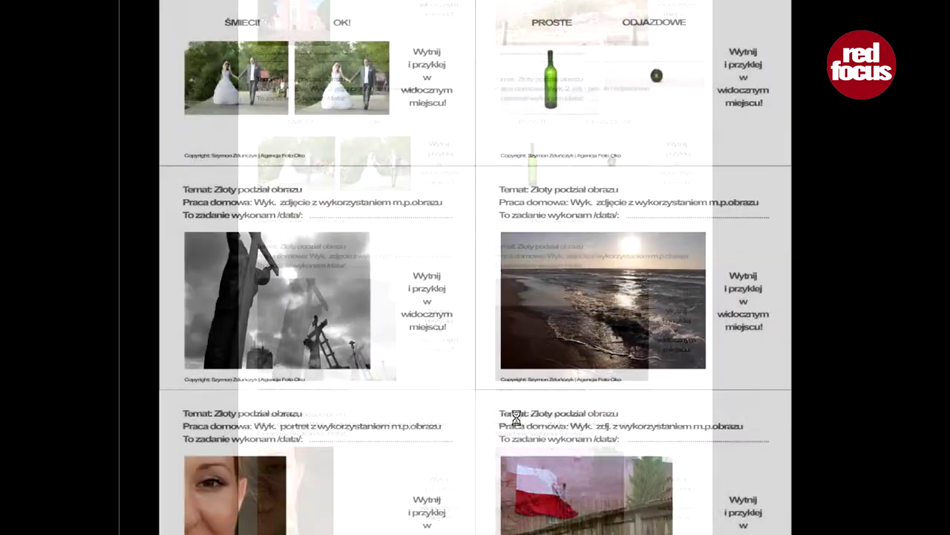
{"action": "scroll", "coordinate": [516, 414], "scroll_direction": "up", "scroll_amount": 5}
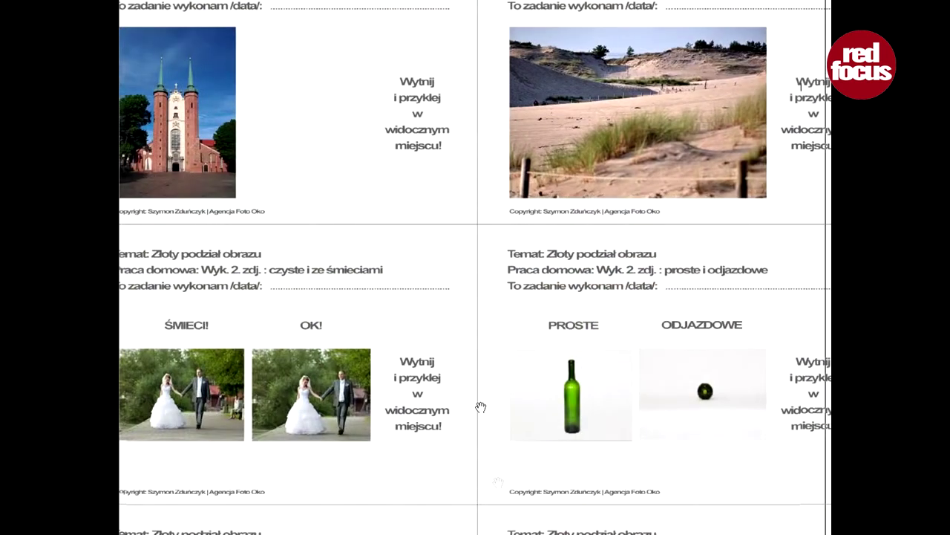
{"action": "scroll", "coordinate": [480, 405], "scroll_direction": "down", "scroll_amount": 5}
{"action": "scroll", "coordinate": [573, 30], "scroll_direction": "down", "scroll_amount": 3}
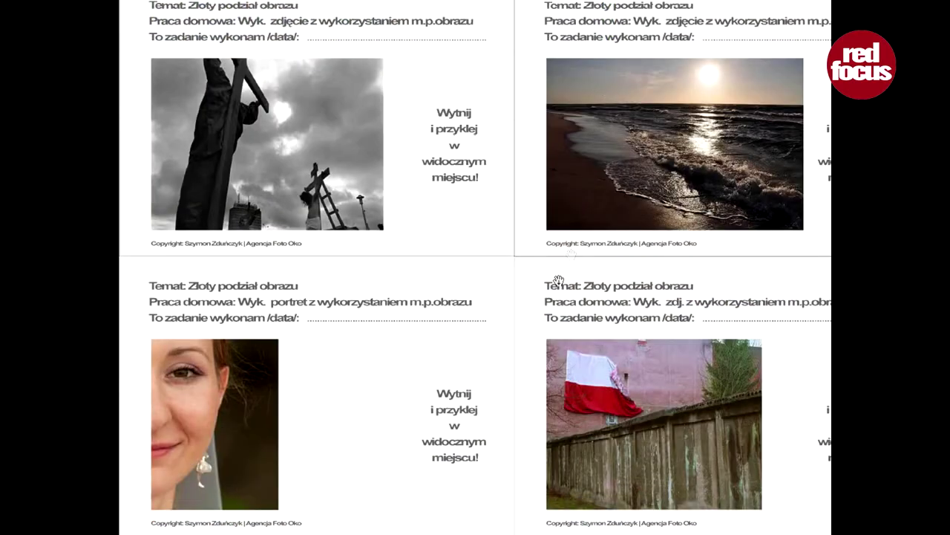